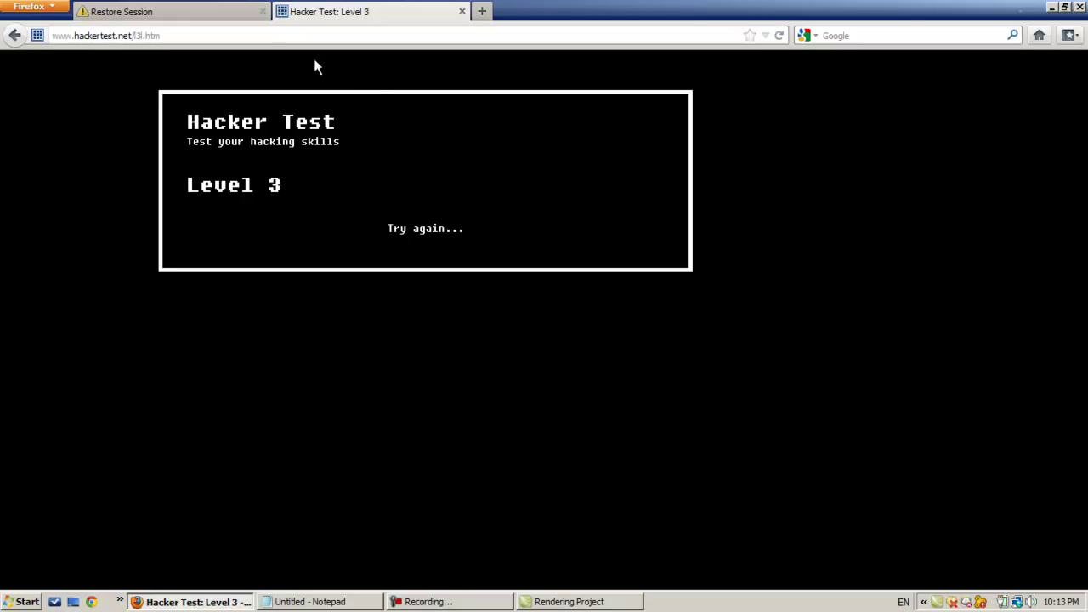
Open the Hacker Test Level 3 page's source with View Page Source from the context menu
left_click_drag(280, 37, 136, 32)
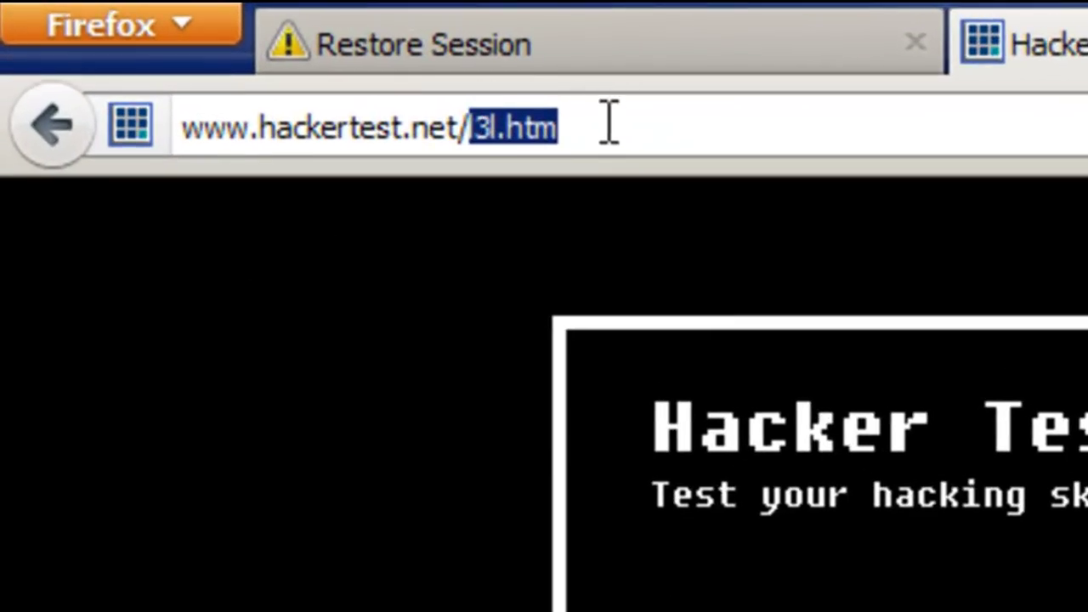
key("ctrl+a")
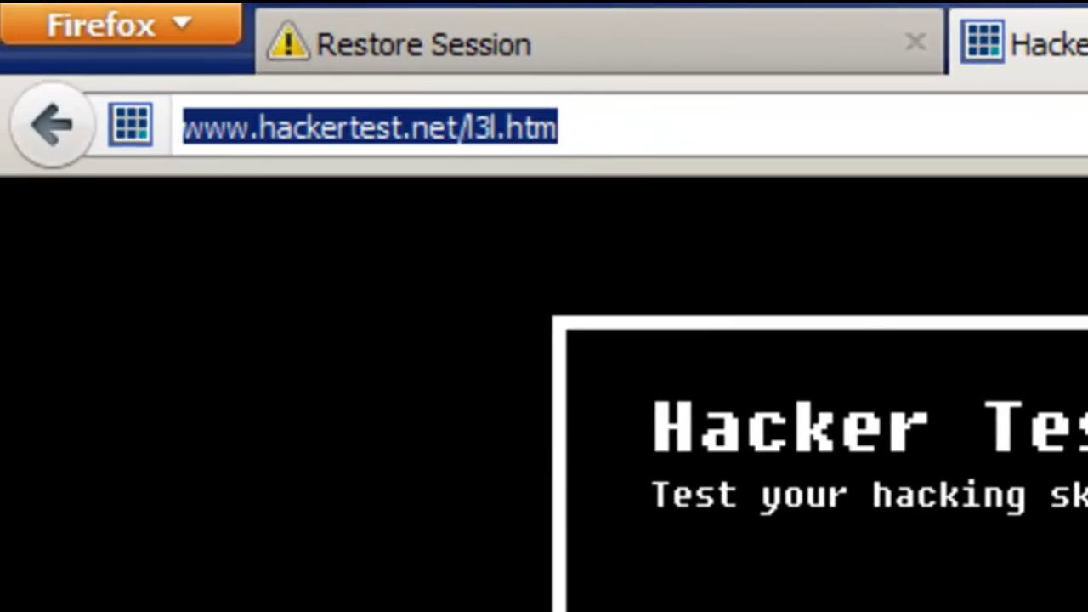
key("Return")
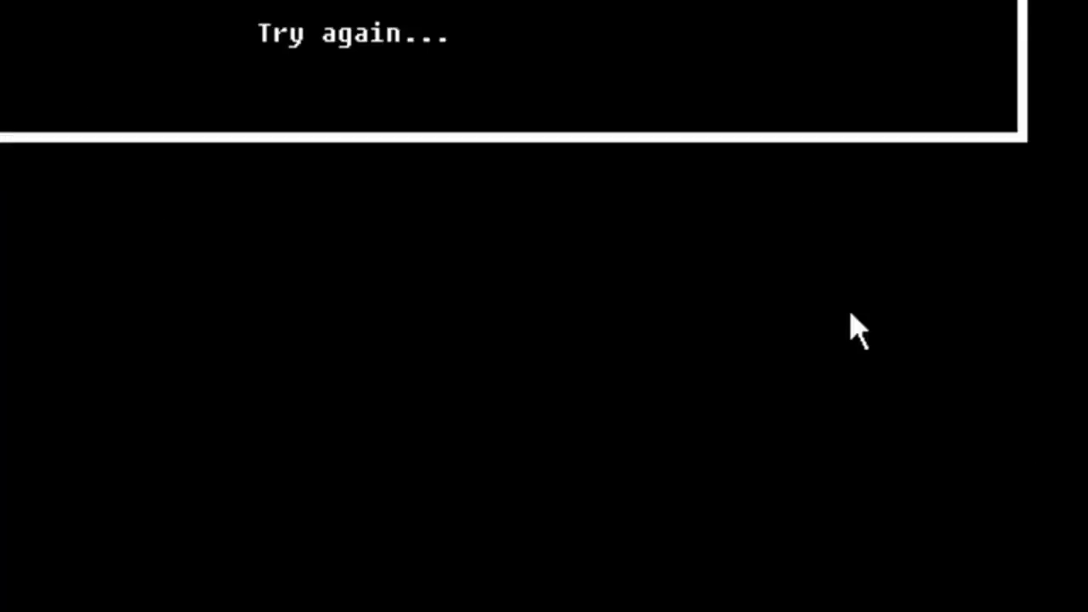
right_click(477, 66)
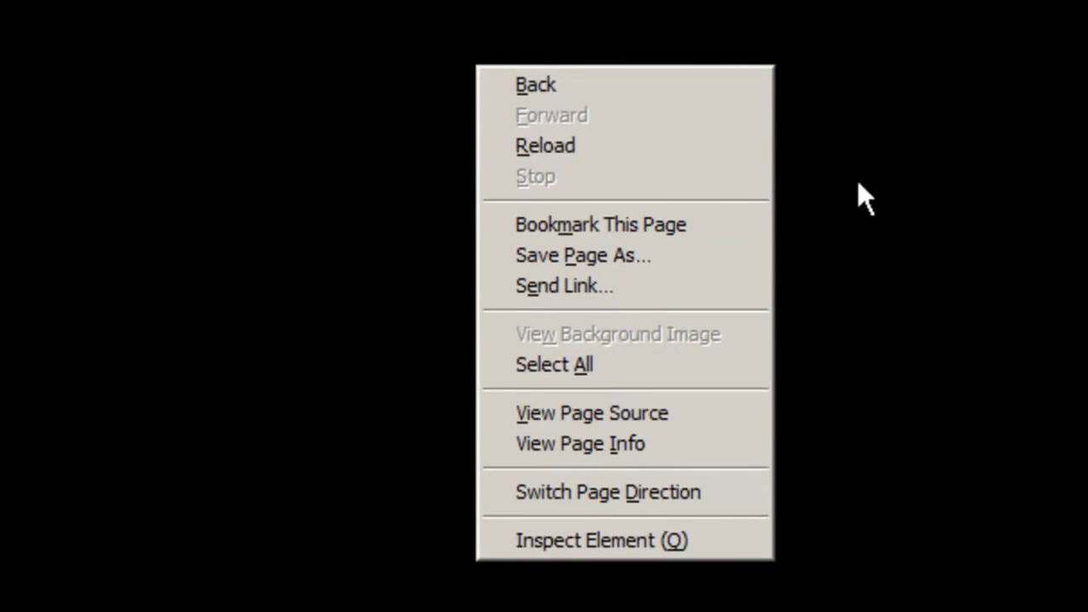
left_click(672, 414)
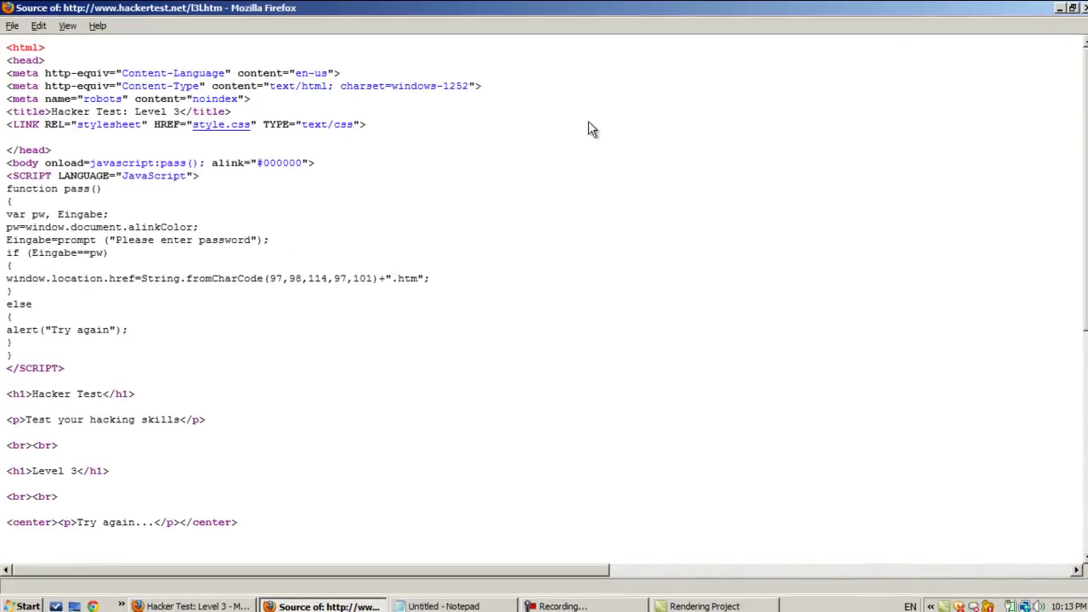
left_click(514, 120)
scroll(515, 126, "down", 10)
scroll(515, 126, "up", 10)
Search the source for 'level', then clear the term and close the Find bar
key("ctrl+f")
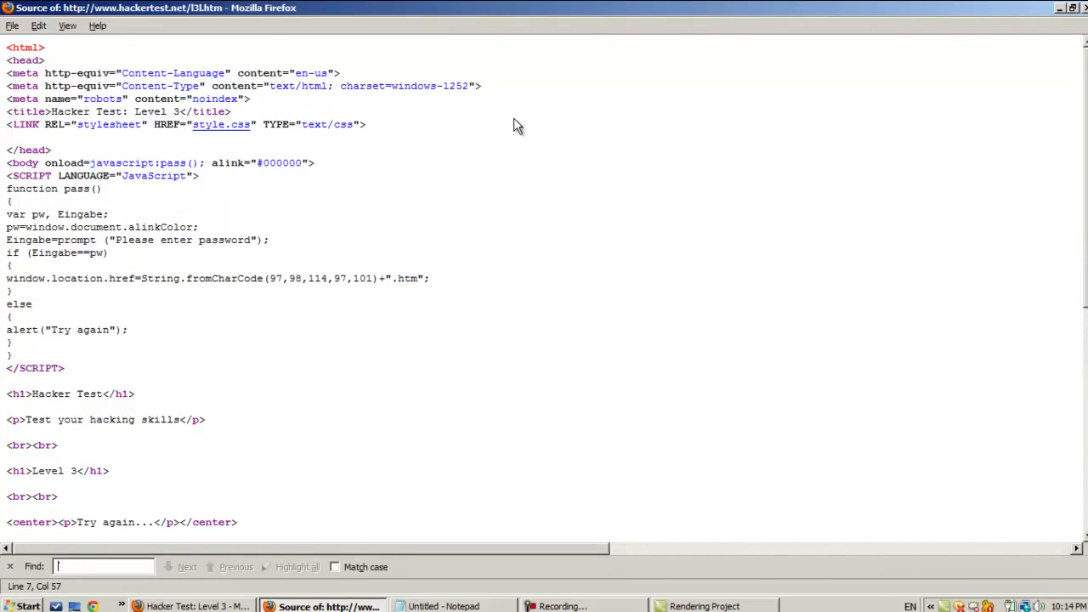
type("level 4")
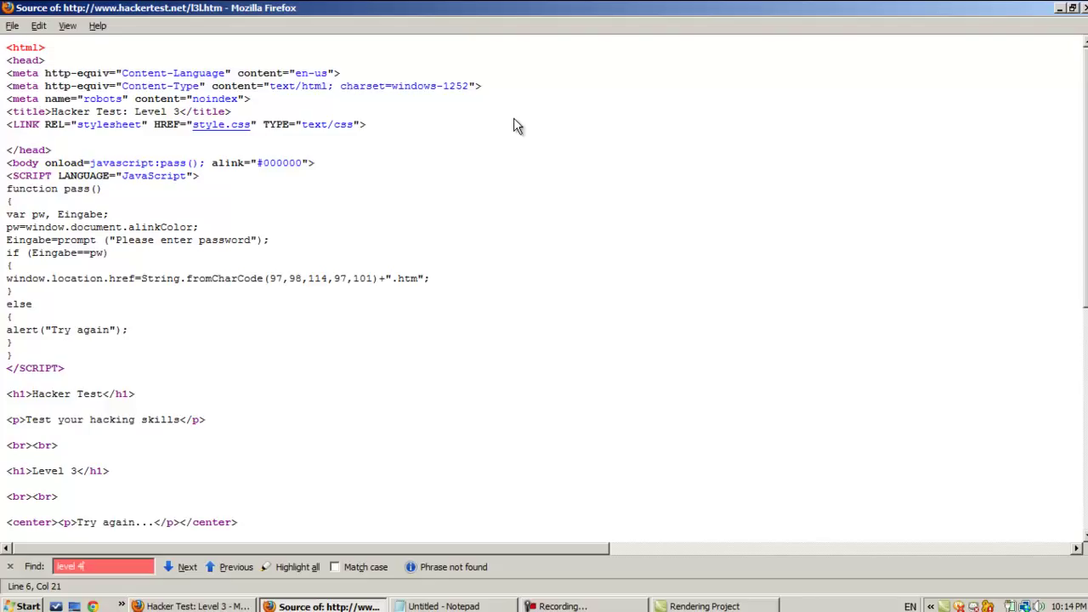
key("BackSpace")
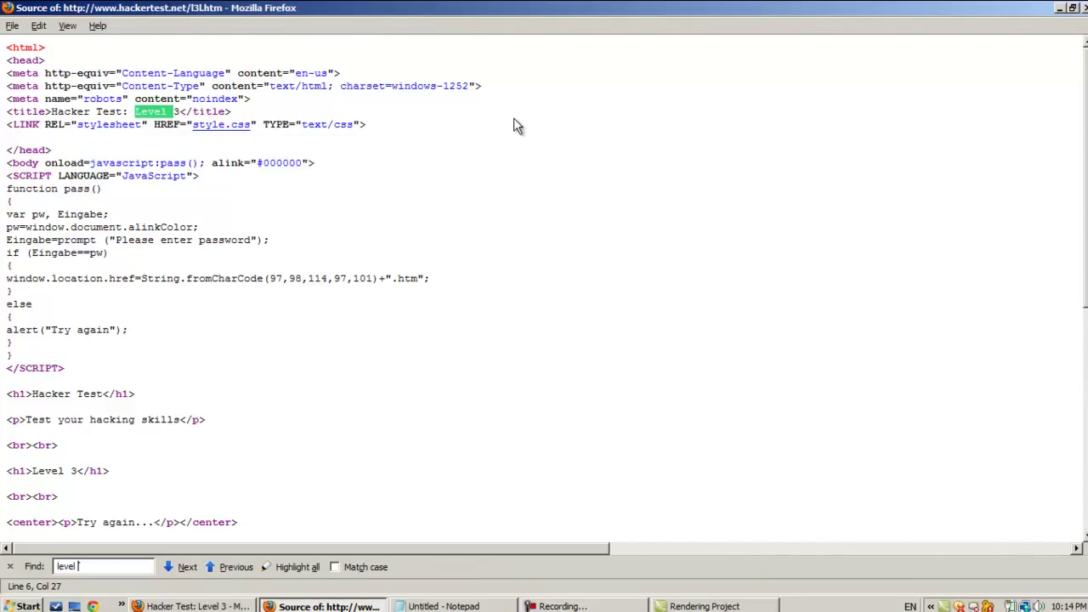
key("ctrl+a")
key("BackSpace")
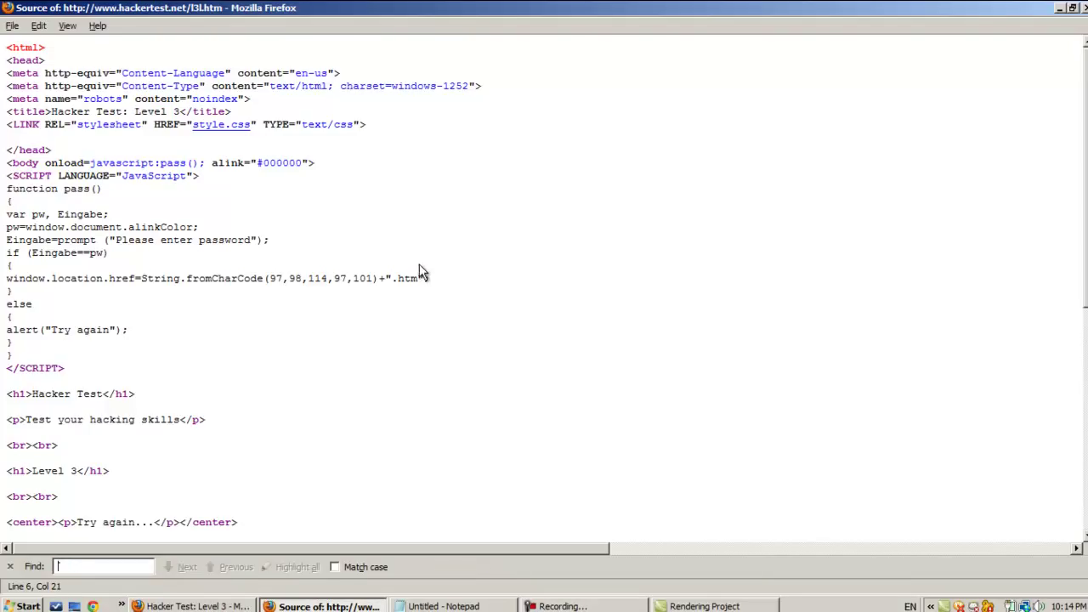
left_click(380, 267)
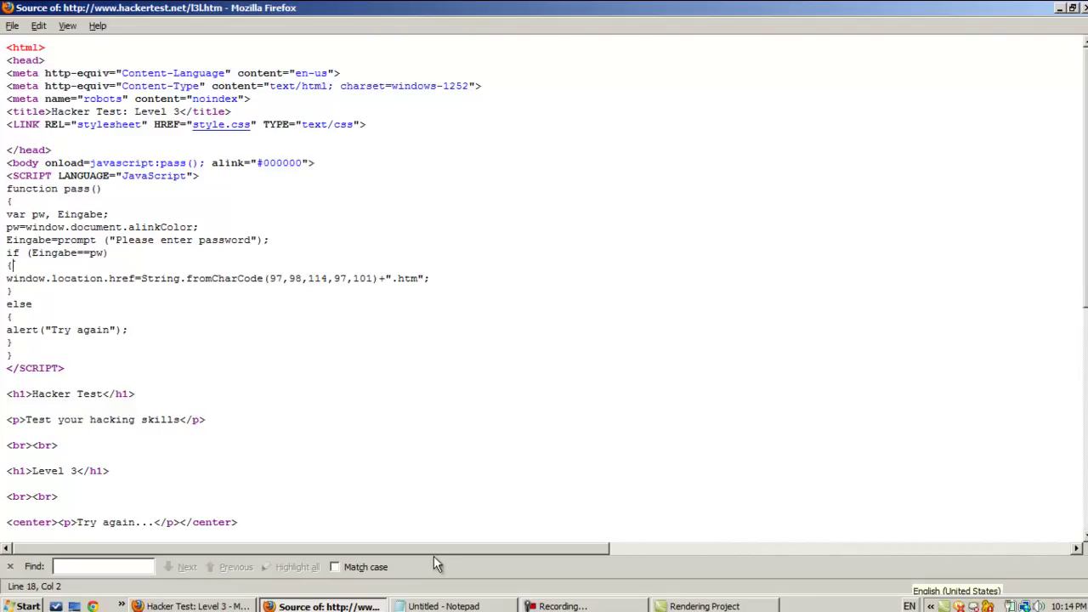
left_click(10, 566)
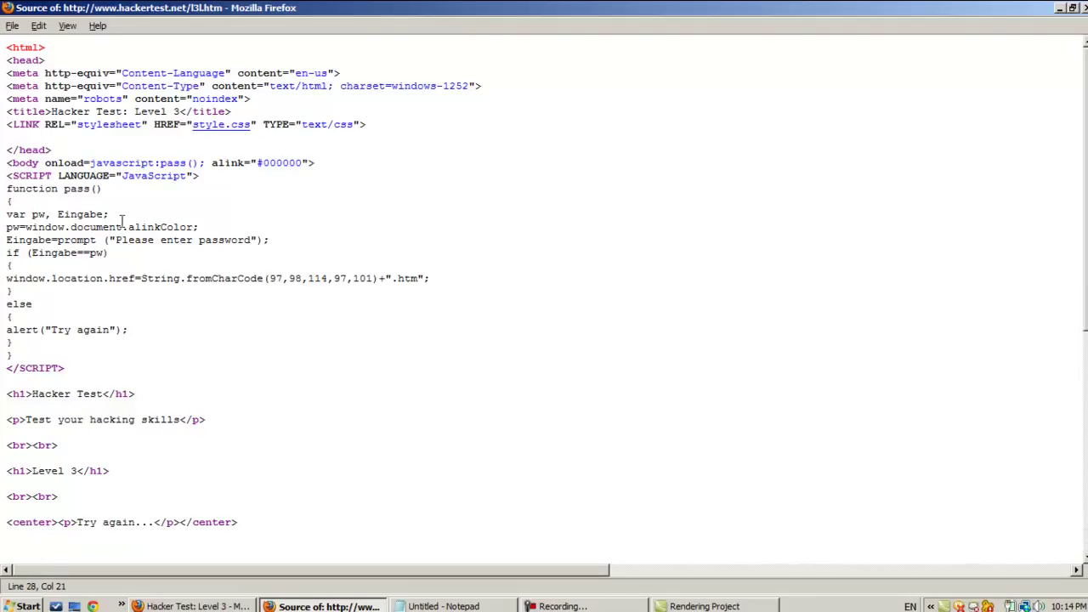
Highlight the pass() script lines: alinkColor password, Eingabe prompt, comparison and redirect
left_click(85, 201)
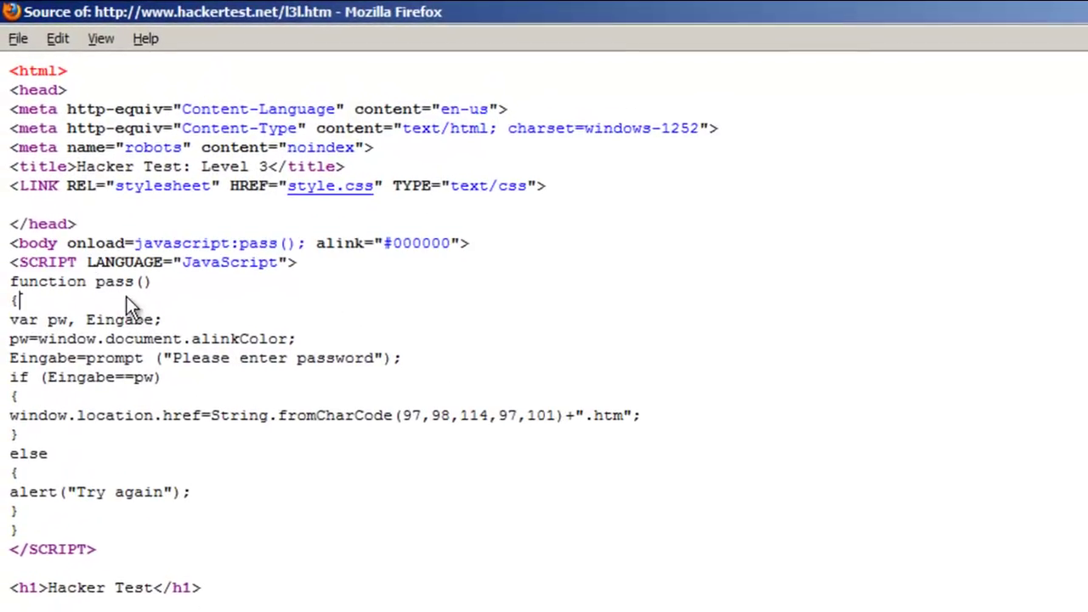
left_click_drag(38, 284, 152, 320)
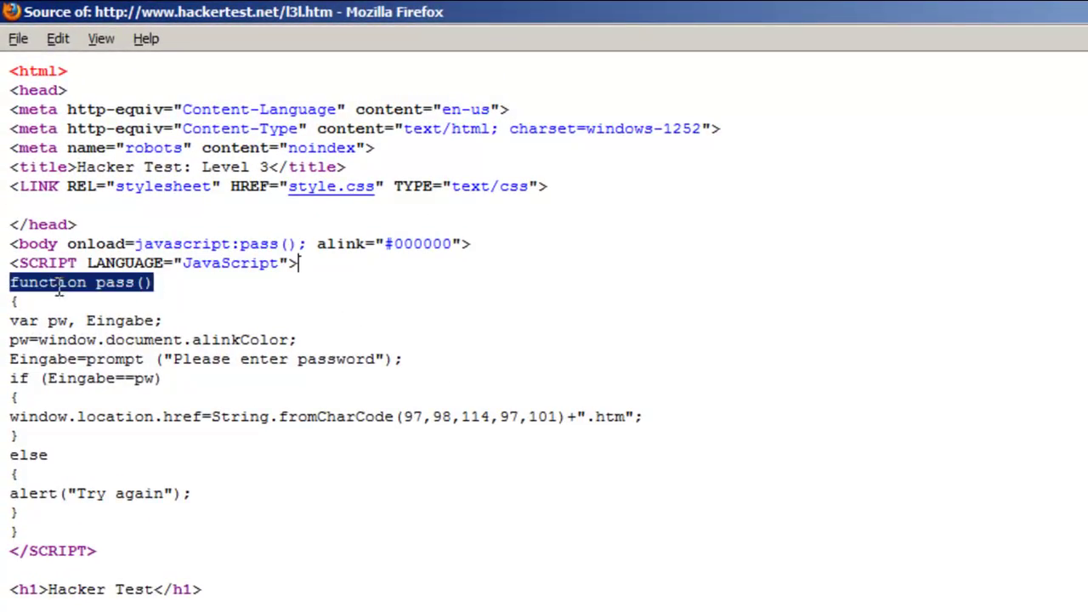
left_click(60, 321)
left_click(152, 319)
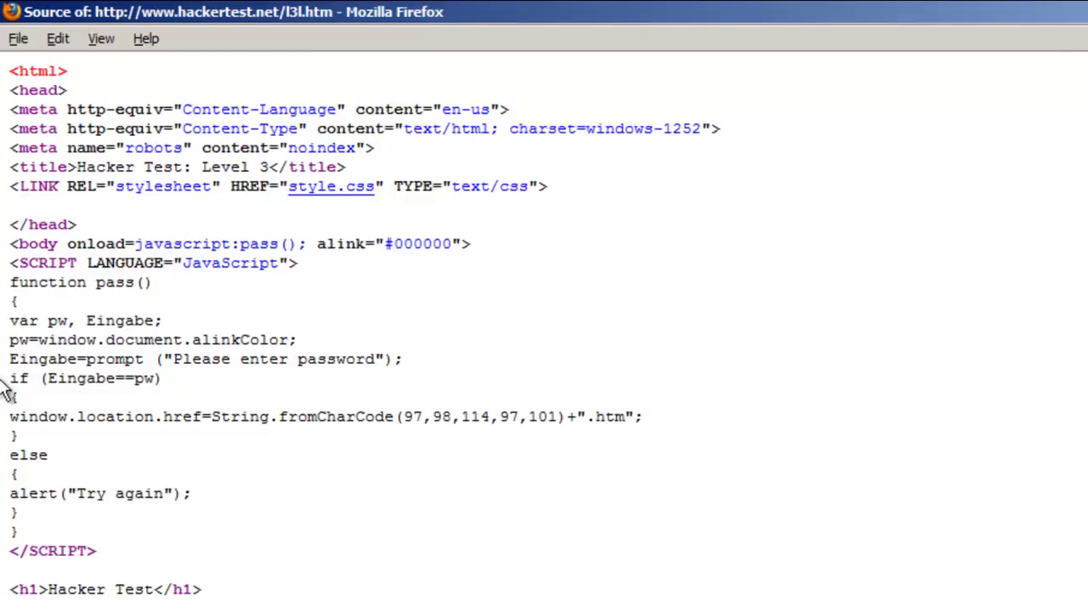
left_click_drag(8, 337, 233, 349)
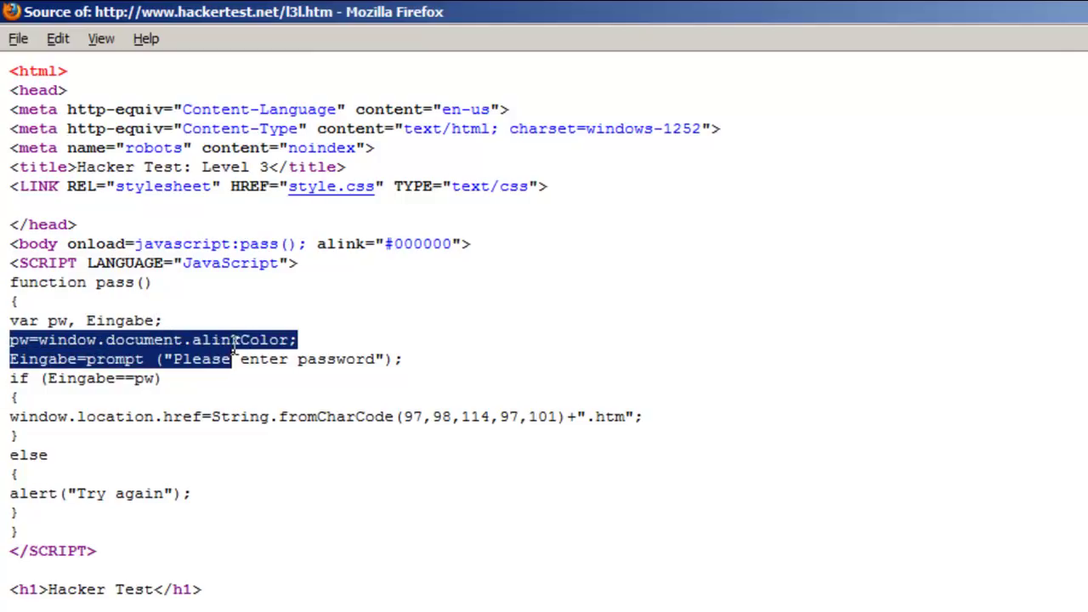
left_click(233, 349)
left_click_drag(27, 359, 357, 359)
left_click(223, 352)
left_click(183, 397)
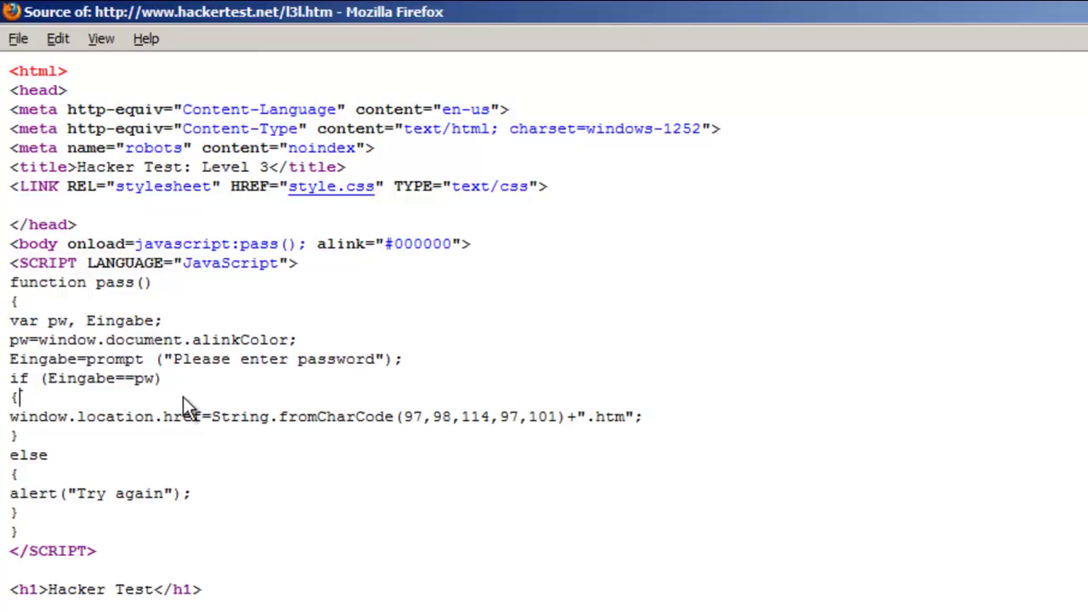
left_click_drag(48, 378, 165, 380)
left_click(134, 378)
left_click_drag(144, 417, 149, 400)
left_click(86, 403)
left_click_drag(18, 410, 279, 416)
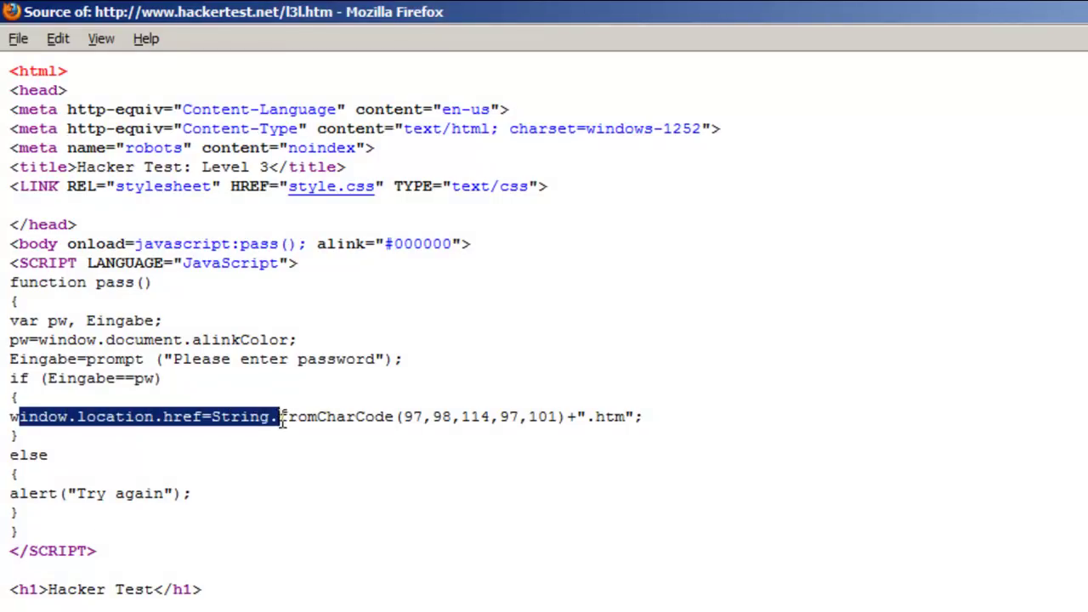
left_click(280, 417)
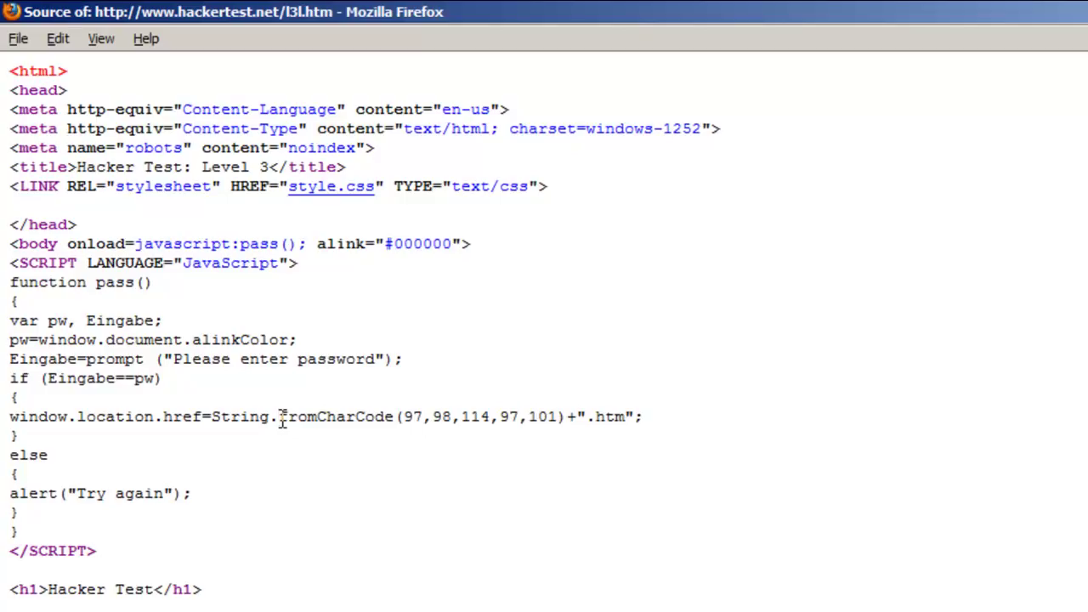
Highlight the fromCharCode numbers 97,98,114,97,101 and the window.location.href redirect
left_click_drag(404, 417, 557, 417)
key("ctrl+c")
left_click(571, 419)
left_click(677, 474)
left_click_drag(28, 416, 330, 416)
left_click(316, 417)
left_click_drag(194, 416, 46, 417)
left_click(290, 438)
Return to the Hacker Test Level 3 page and select its address
key("alt+Tab")
left_click_drag(574, 57, 77, 93)
left_click_drag(194, 86, 105, 107)
left_click(403, 297)
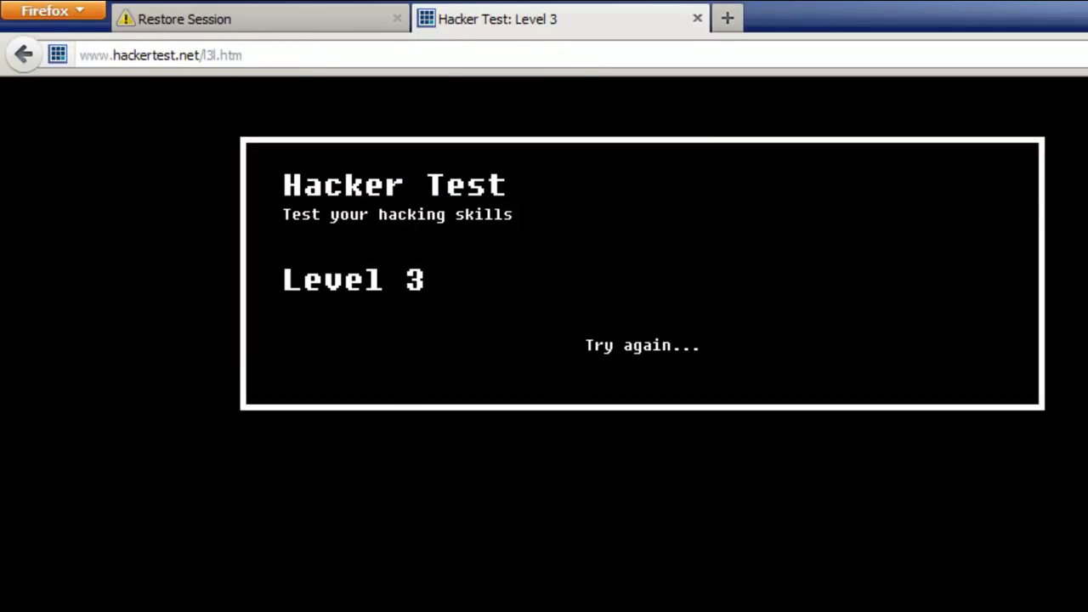
Delete the page file name from the address, leaving only the site address
key("alt+Tab")
key("alt+Tab")
left_click_drag(249, 55, 64, 38)
key("BackSpace")
key("Escape")
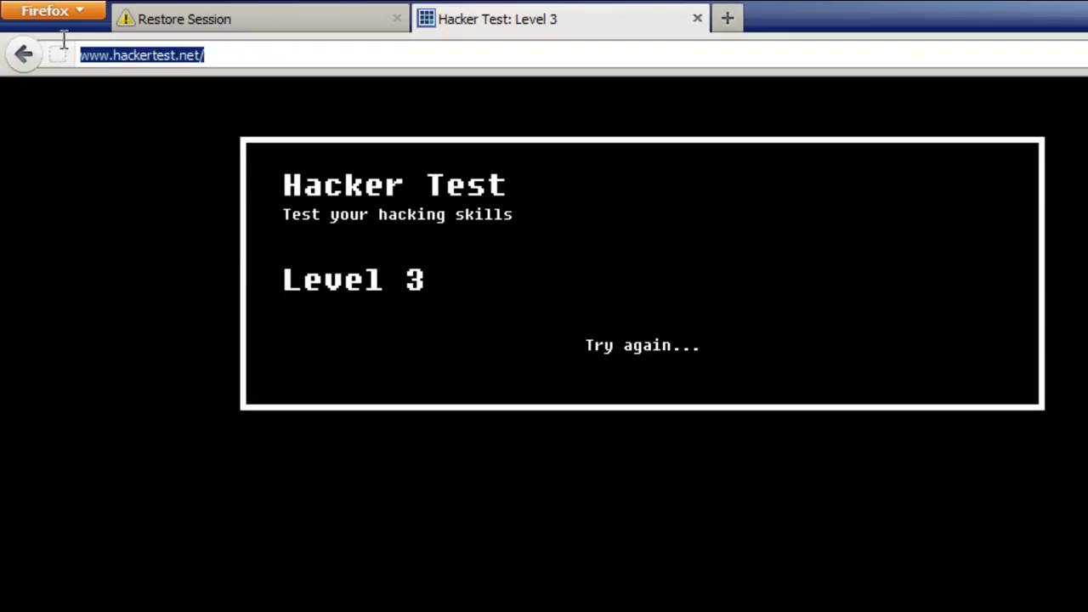
left_click(209, 53)
Mark the fromCharCode numbers 97,98,114,97,101 in the page source's redirect line
key("alt+Tab")
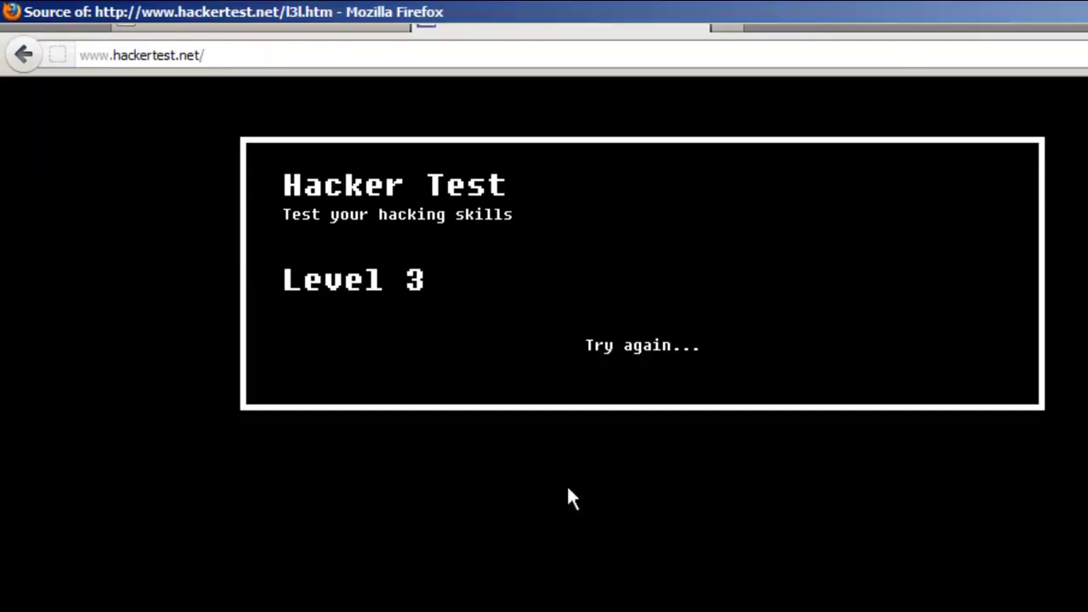
left_click_drag(400, 417, 626, 417)
left_click(404, 432)
left_click(577, 433)
left_click(600, 499)
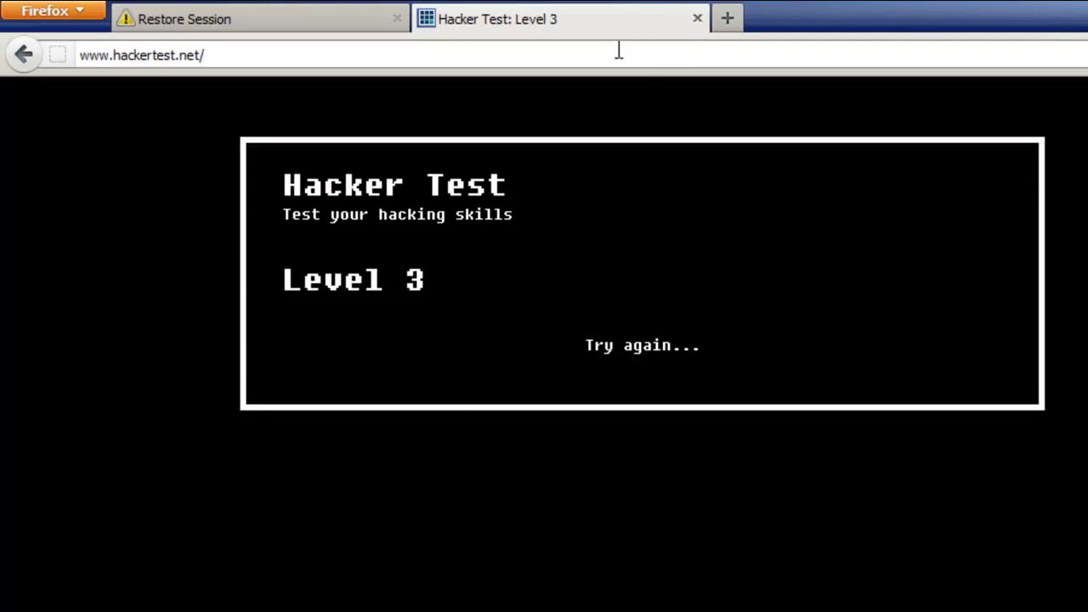
Load the site's 97,98,114,97,101.htm, then reopen the Level 3 source and select the numbers
key("ctrl+v")
left_click_drag(442, 49, 298, 49)
type(".htm")
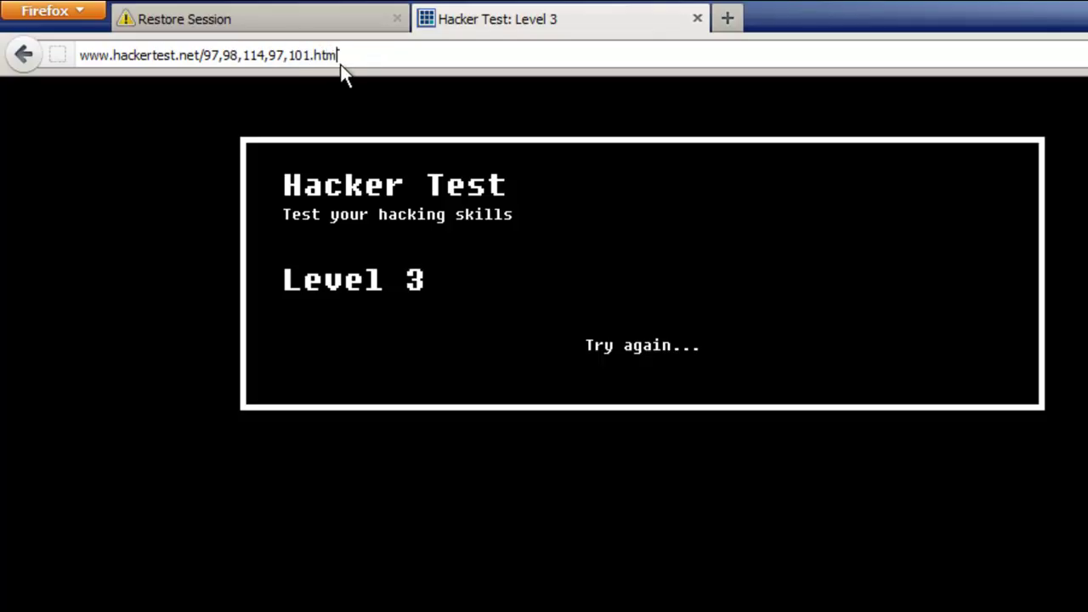
key("Return")
left_click_drag(344, 56, 256, 56)
left_click(392, 128)
key("ctrl+u")
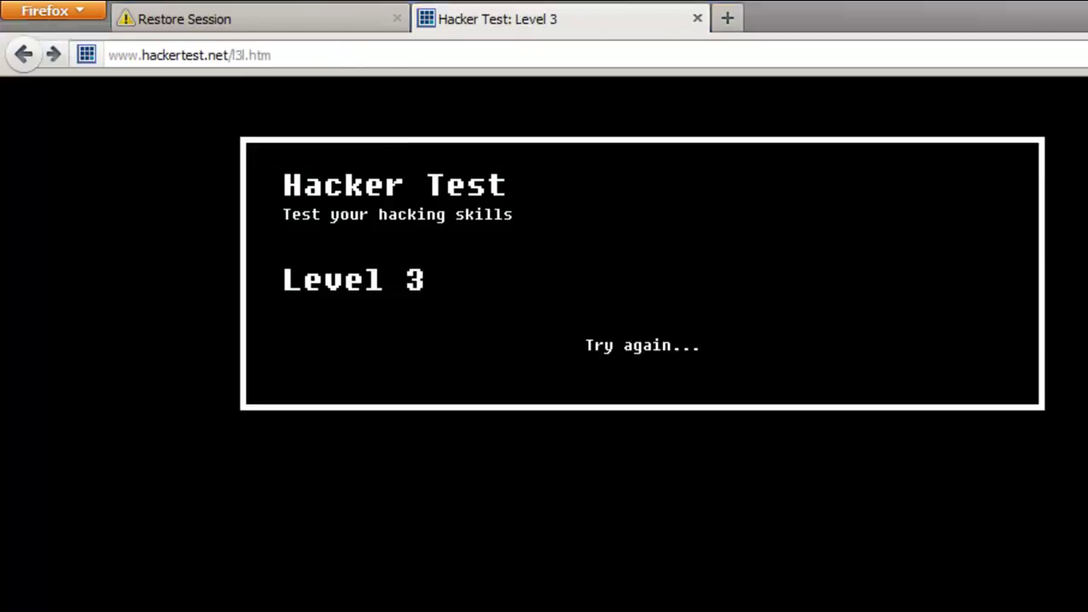
mouse_move(552, 416)
left_mouse_down()
mouse_move(382, 397)
mouse_move(396, 413)
mouse_move(559, 413)
left_mouse_up()
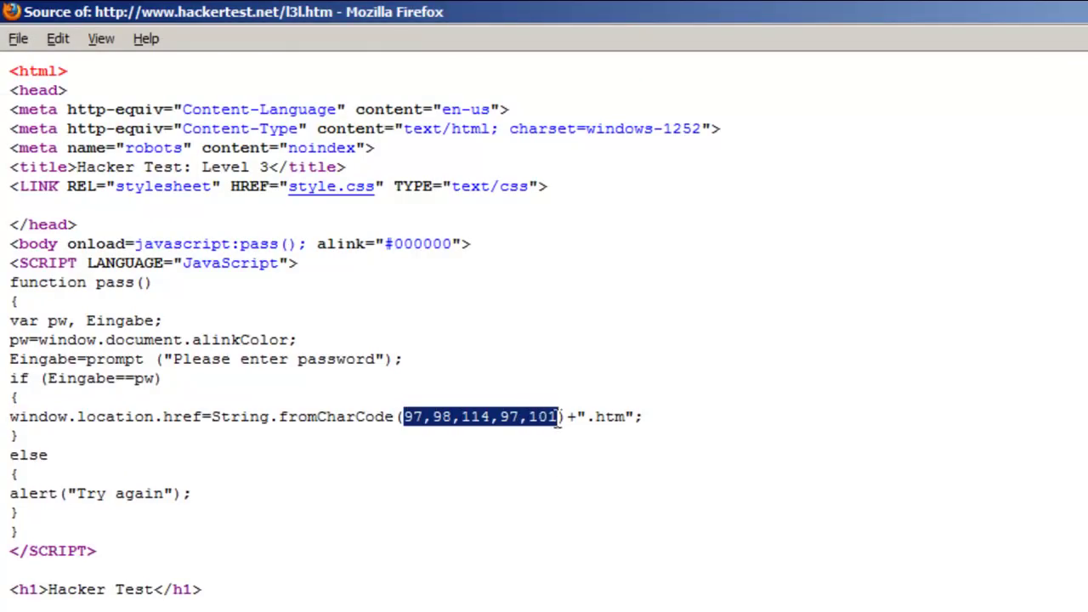
Overwrite the Notepad note with two lines: 'a --- 60' and 'b --- 120'
left_click(558, 413)
key("alt+Tab")
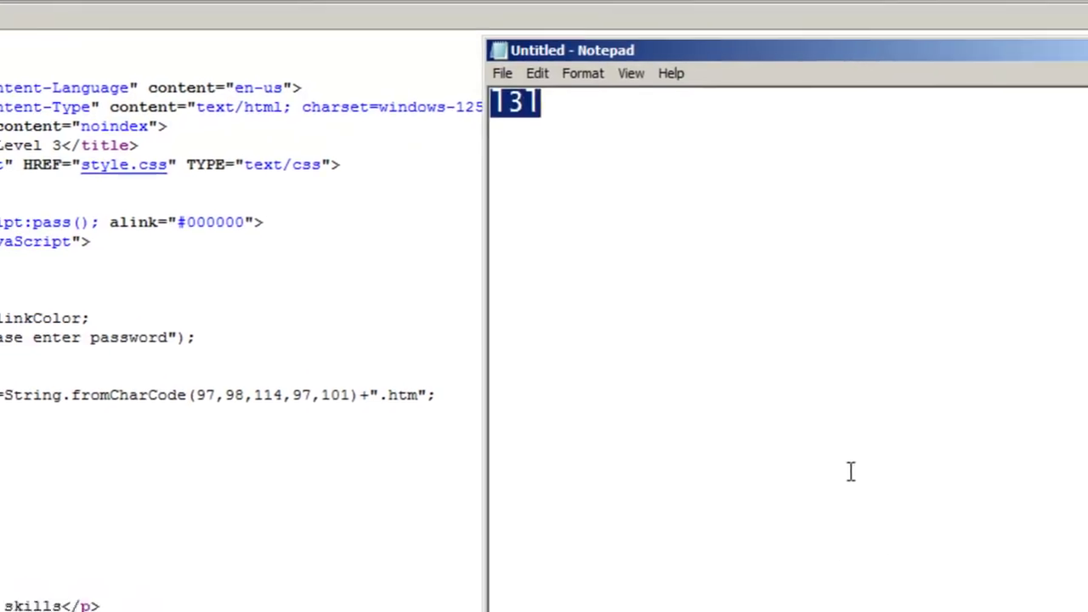
type("a")
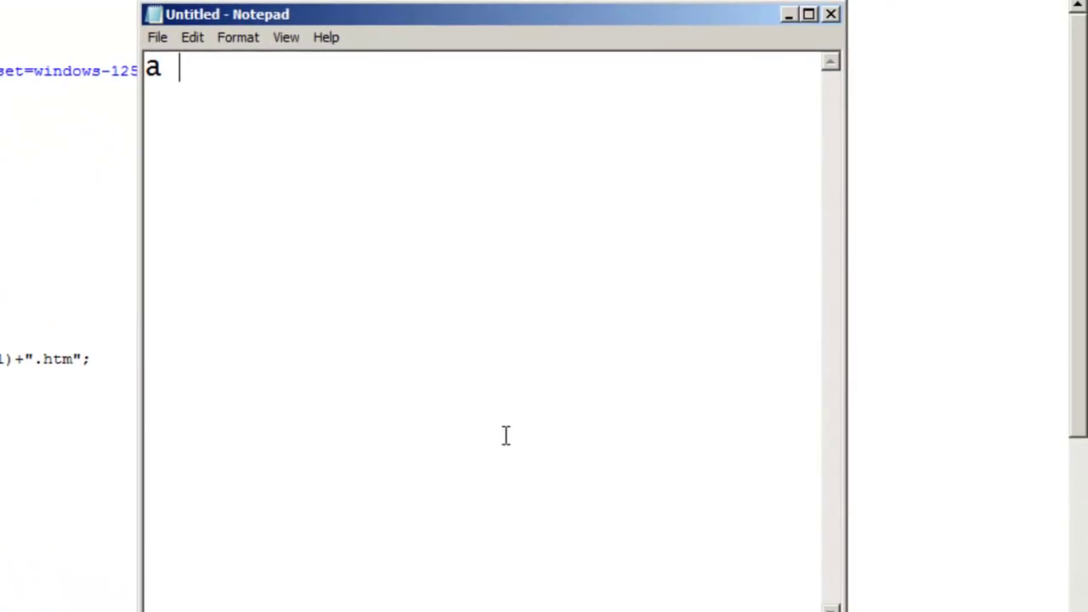
key("BackSpace")
type("iii 60")
key("BackSpace")
key("BackSpace")
key("BackSpace")
key("BackSpace")
key("BackSpace")
key("BackSpace")
type("--- 60")
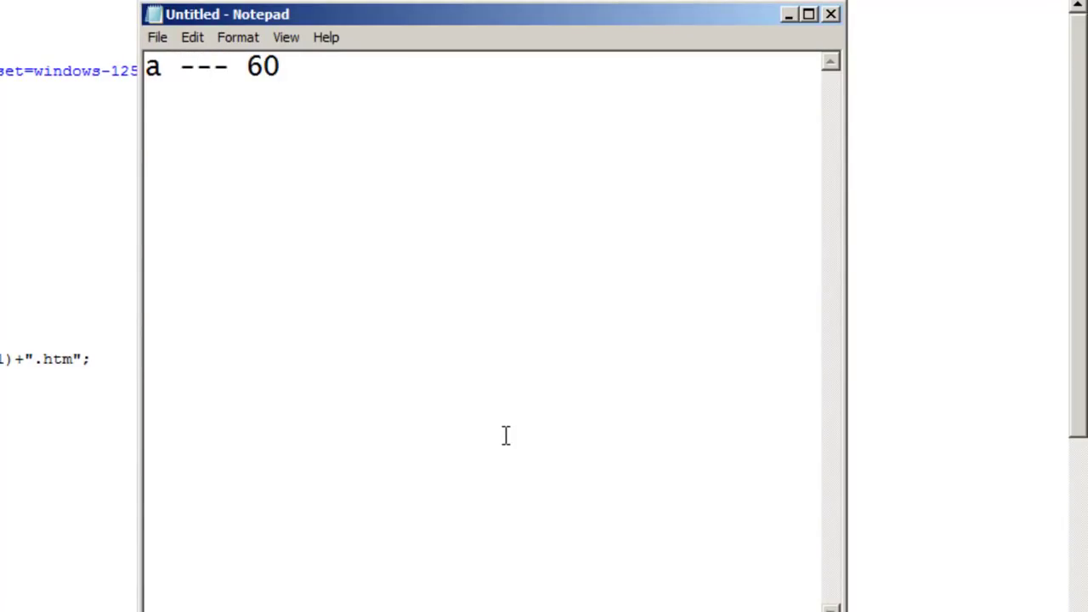
key("Return")
type("b ")
type("--- 12-")
key("BackSpace")
type("12-")
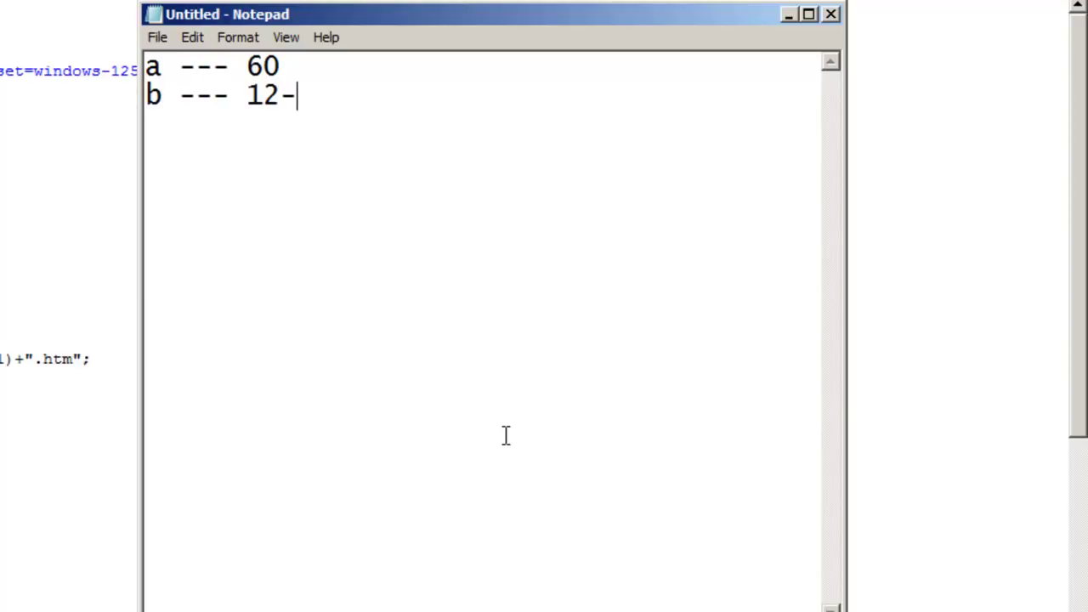
key("BackSpace")
type("0")
Highlight the two mapping lines in the Notepad note
left_click_drag(163, 68, 124, 58)
left_click_drag(158, 97, 136, 72)
left_click(163, 95)
Pick out each character code 97, 98, 114 and 97 in fromCharCode, then return to the page
double_click(414, 417)
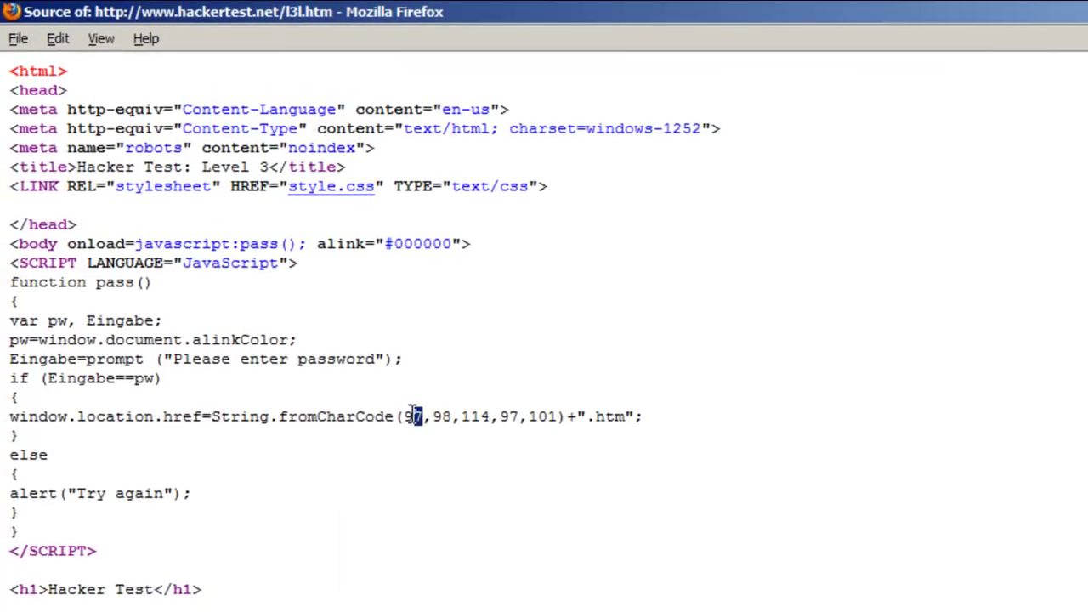
double_click(442, 417)
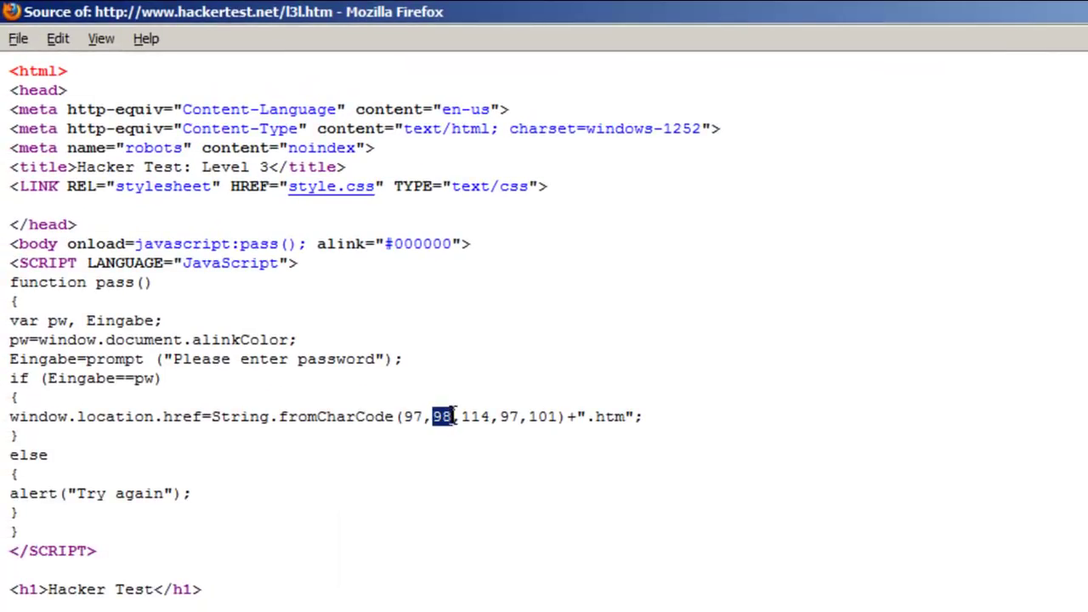
double_click(475, 417)
left_click(547, 533)
double_click(509, 416)
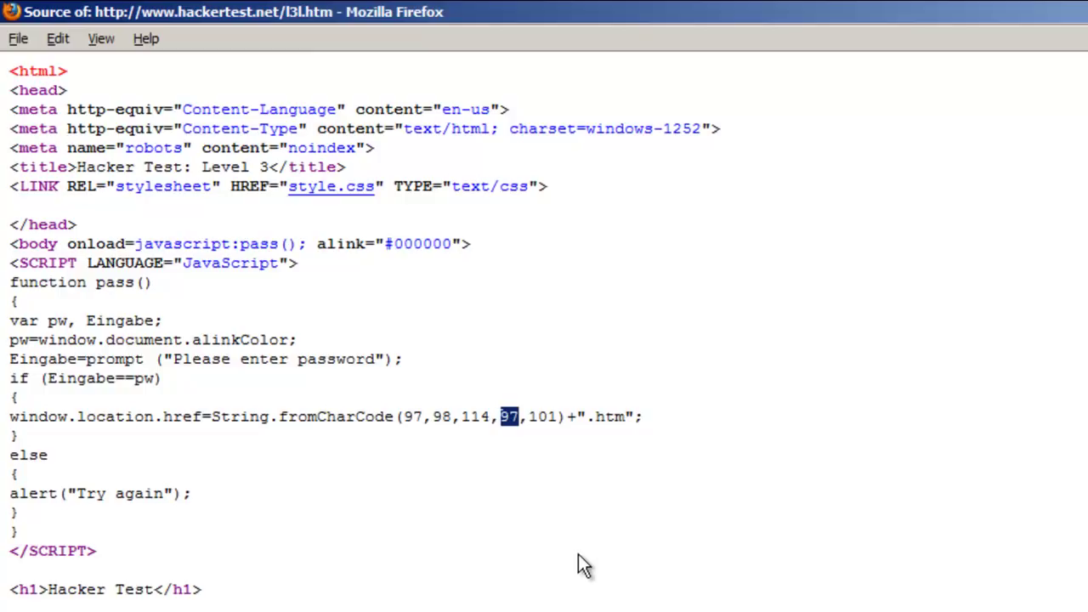
left_click(546, 572)
key("alt+Tab")
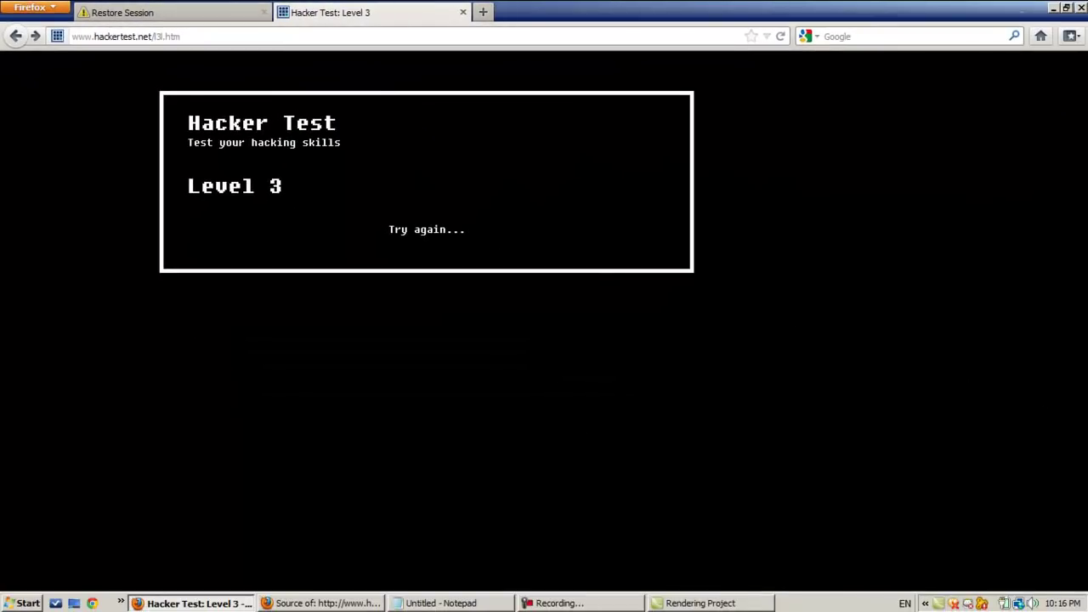
Replace the Notepad note with 'Python' and '2) online' on two lines
key("alt+Tab")
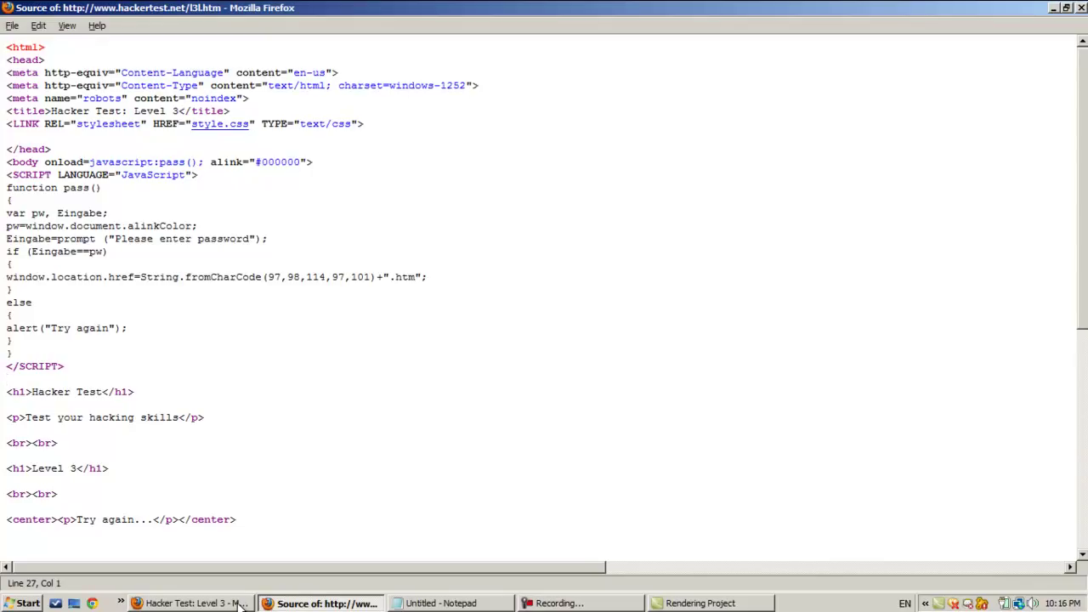
left_click(440, 603)
key("ctrl+a")
type("Python")
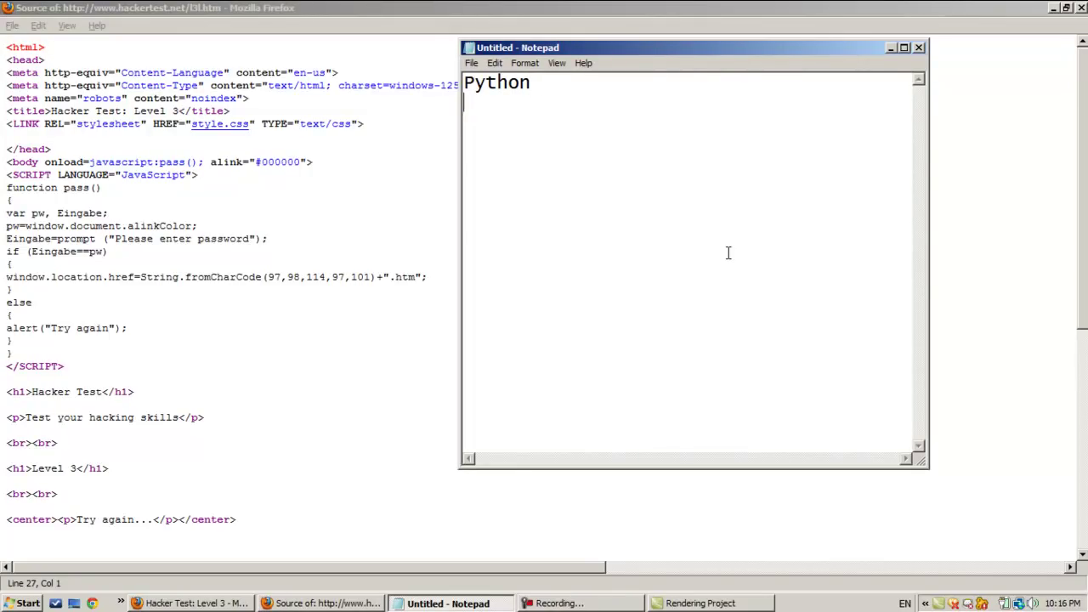
key("Return")
type("2) online]")
key("BackSpace")
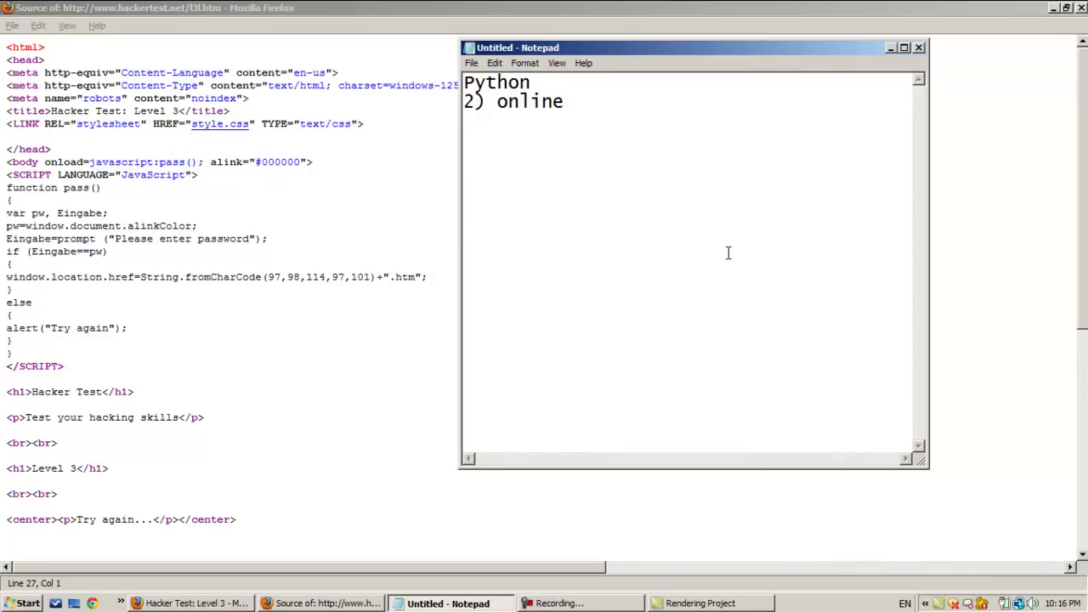
left_click(223, 603)
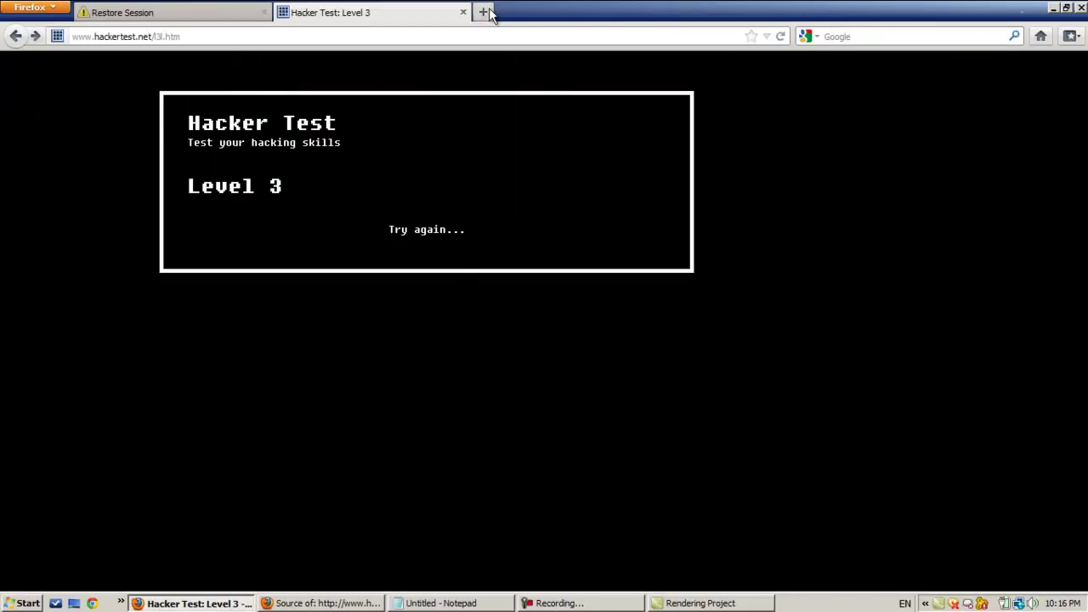
Open a new tab and load google.com
left_click(483, 12)
type("google.com.eg")
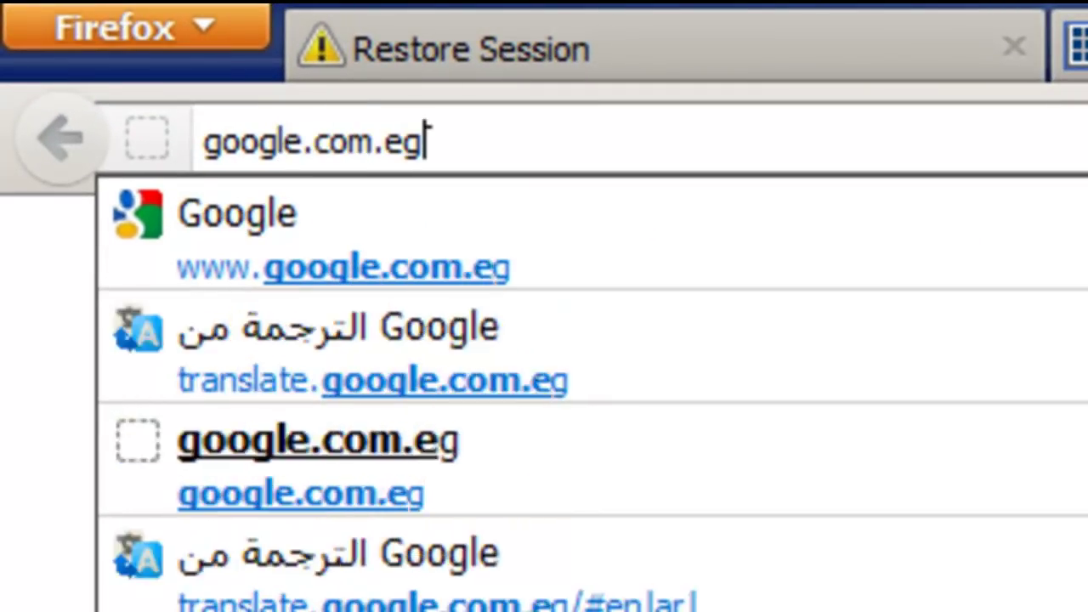
key("Return")
key("ctrl+l")
key("End")
key("BackSpace")
key("BackSpace")
key("BackSpace")
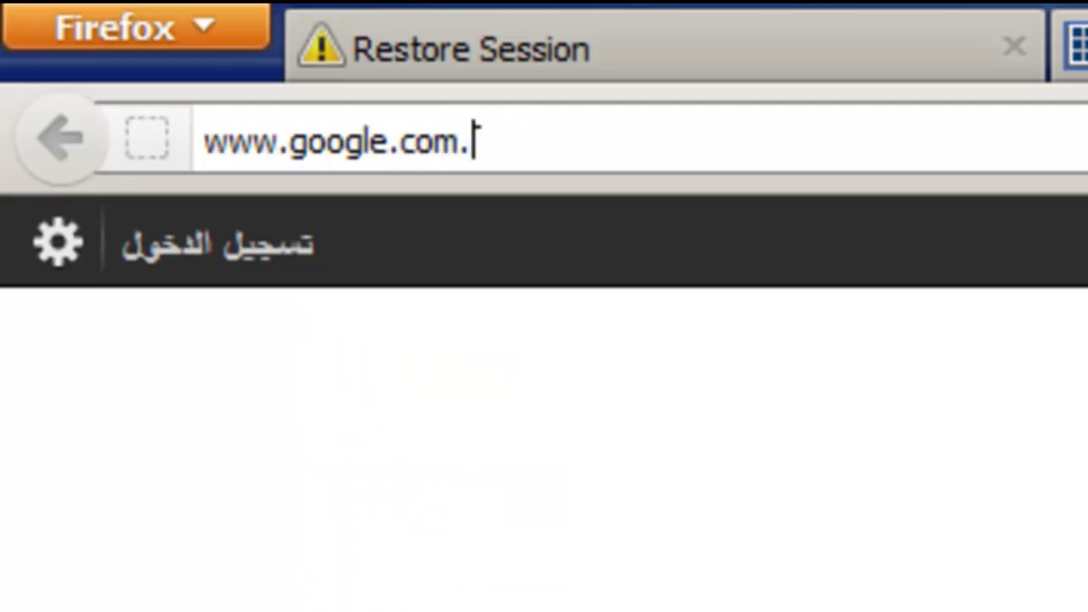
key("Return")
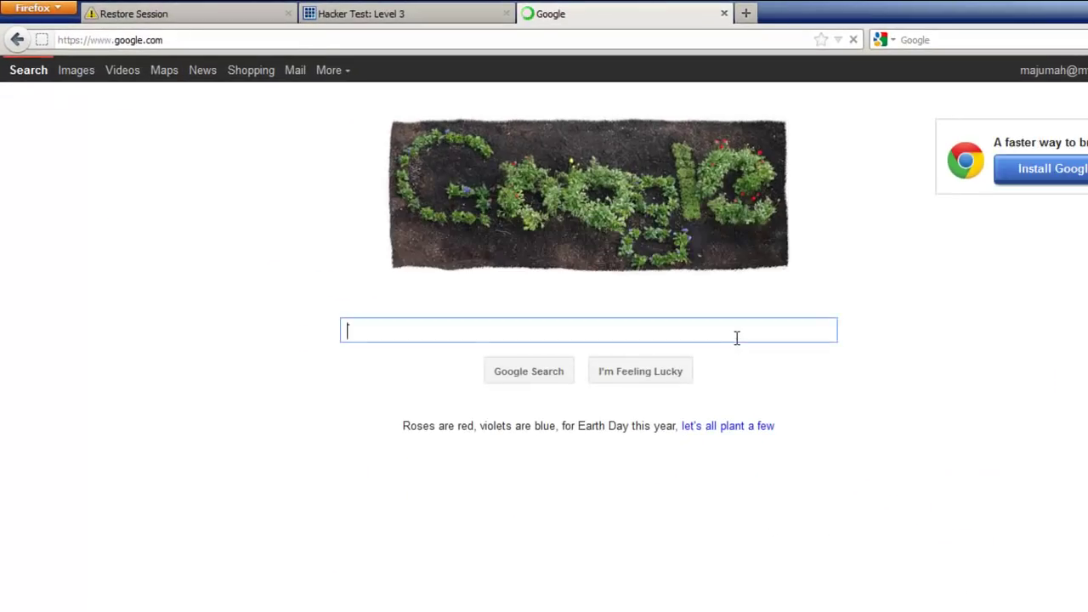
Search Google for 'base64 decode online' and open the base64decode.org result
type("base64")
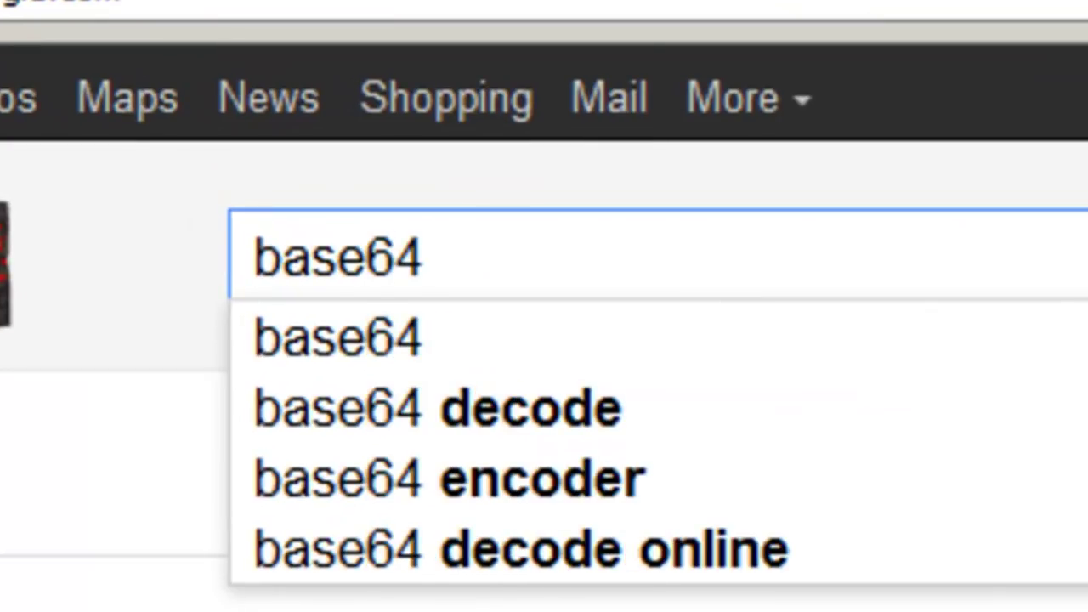
type(" decode ")
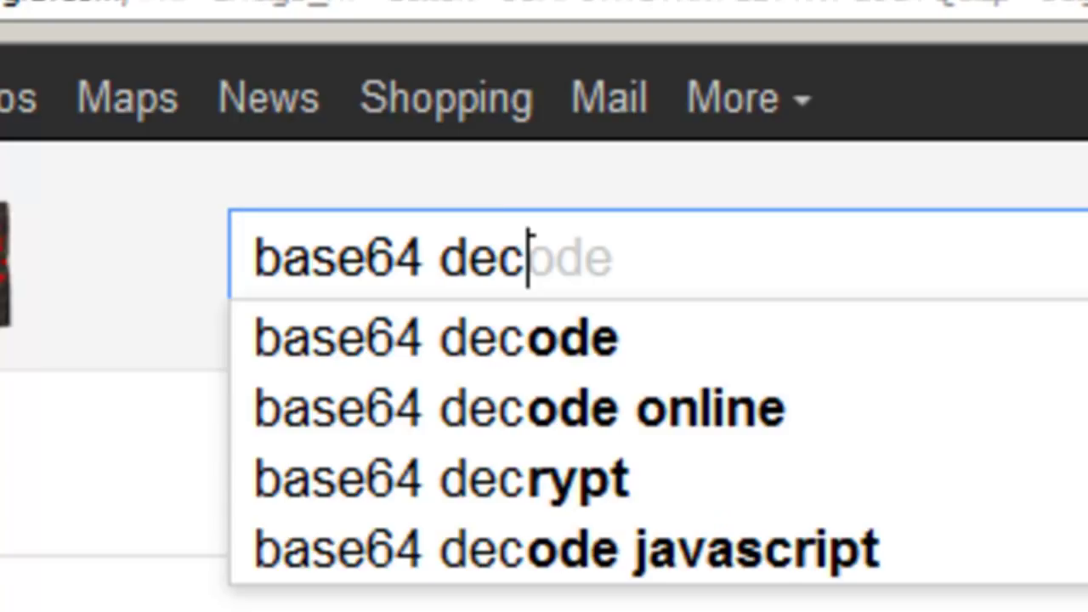
type("onlie")
key("BackSpace")
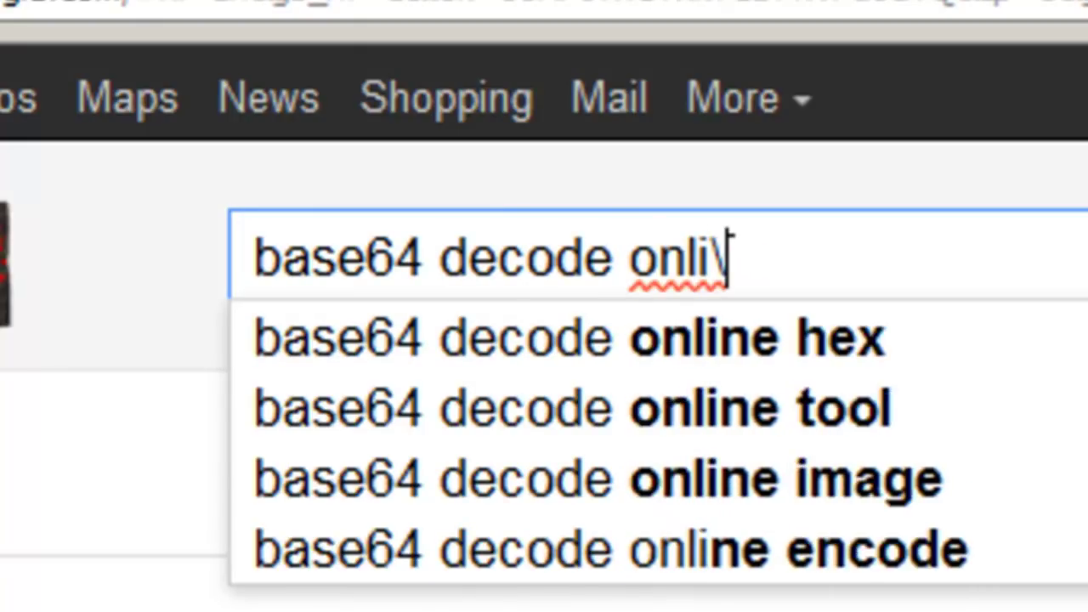
type("ne")
key("Return")
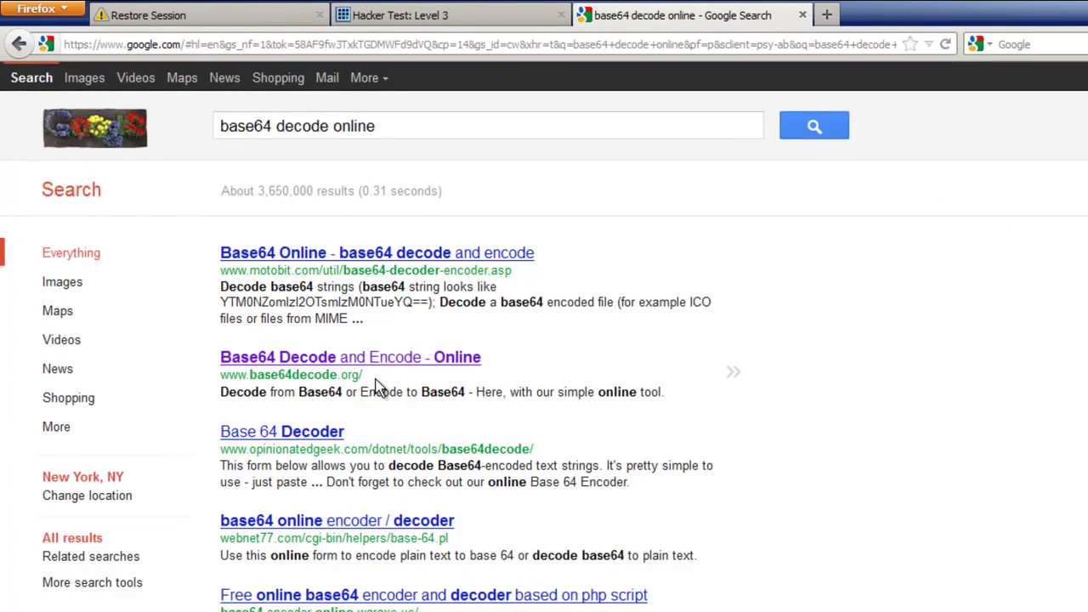
mouse_move(364, 375)
left_mouse_down()
mouse_move(255, 375)
mouse_move(352, 374)
left_mouse_up()
left_click(355, 361)
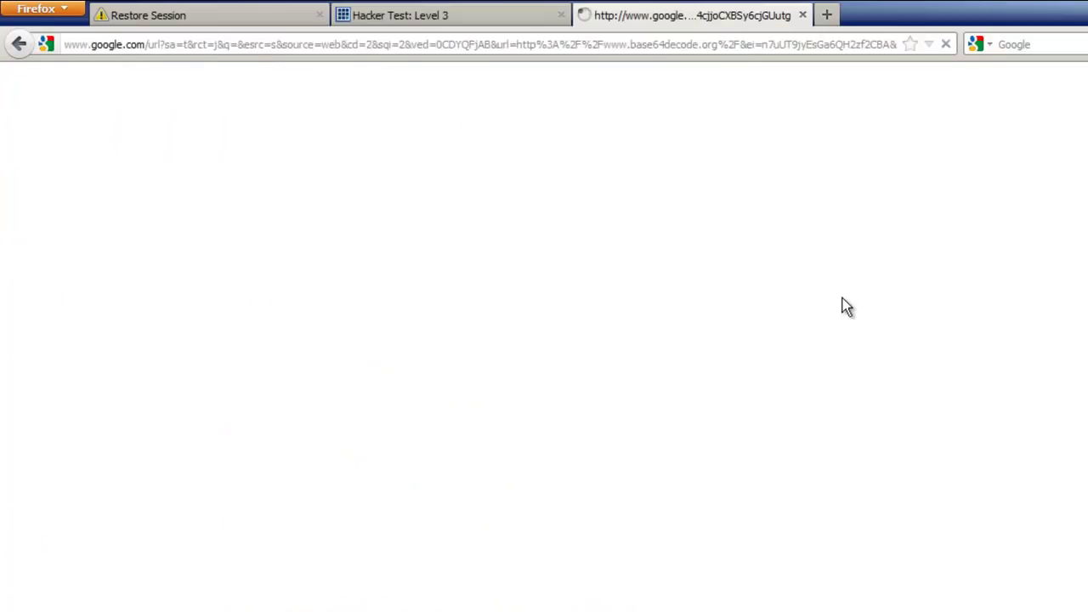